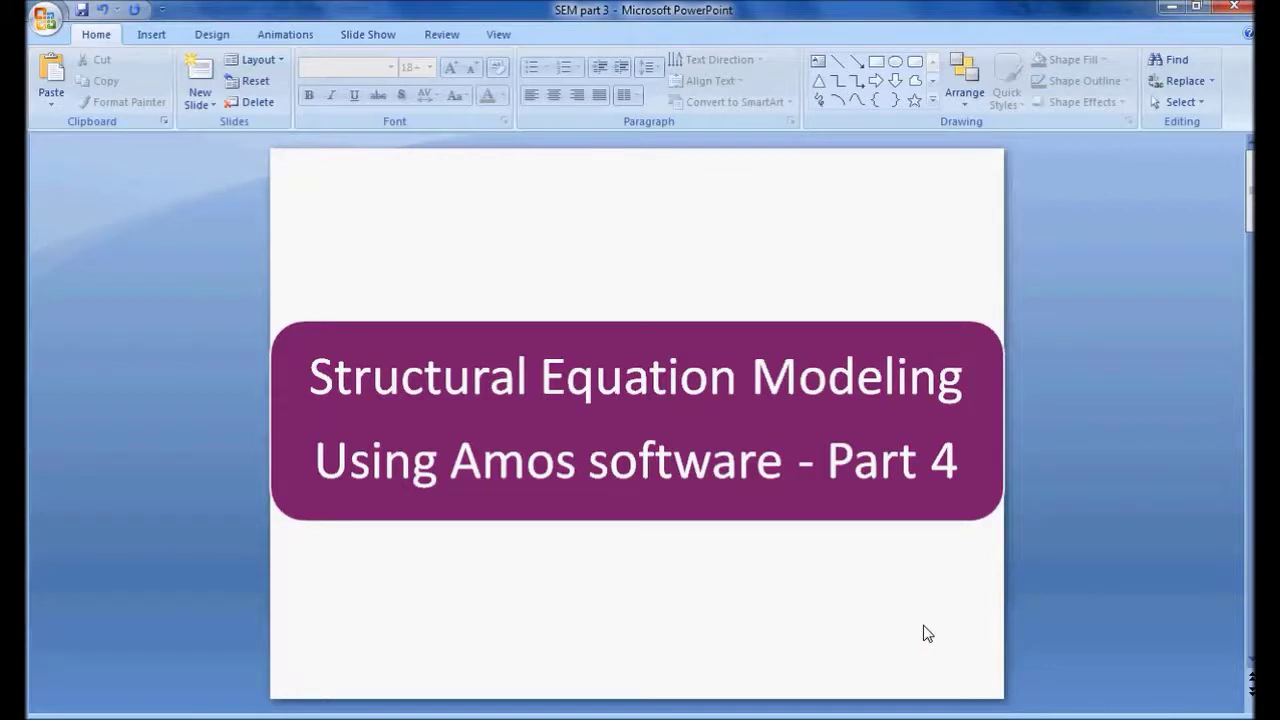
Scroll down from the Part 4 title slide toward the Structural Equation Model Fit slide.
scroll(927, 633, "down", 1)
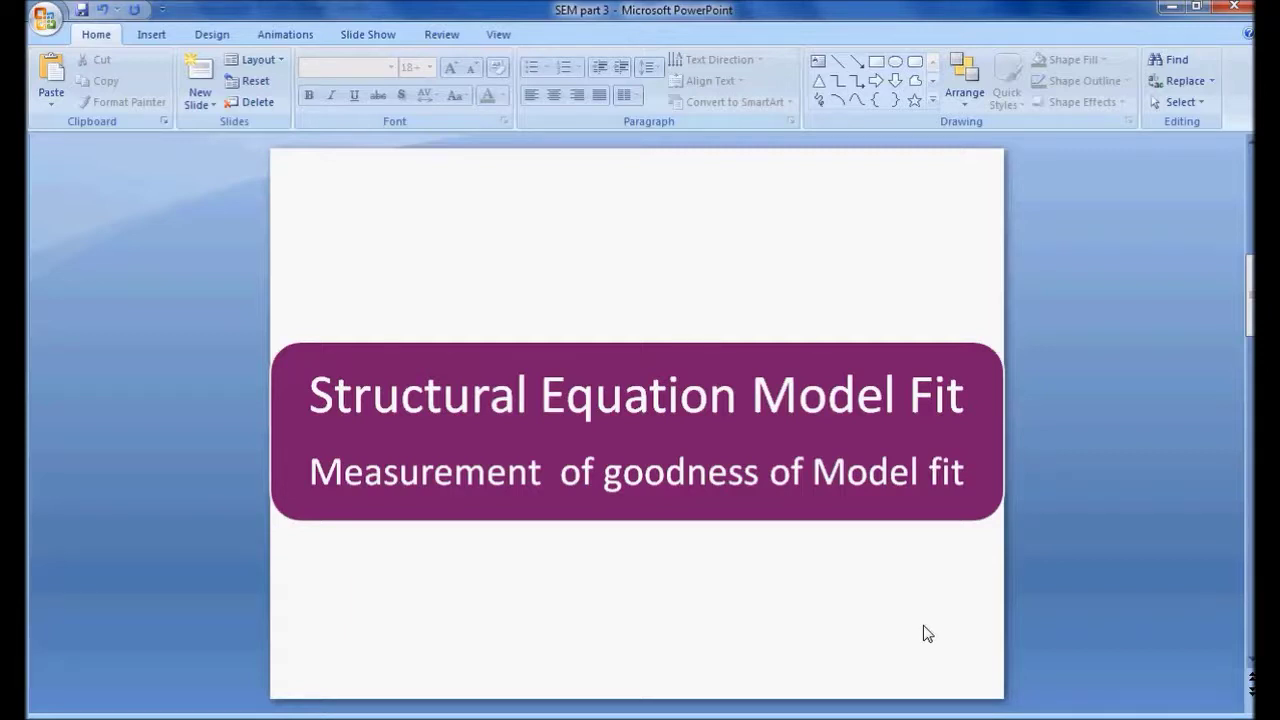
Bring up the Amos estimated path diagram, review it, then return to the input path diagram.
mouse_move(834, 714)
left_click(717, 650)
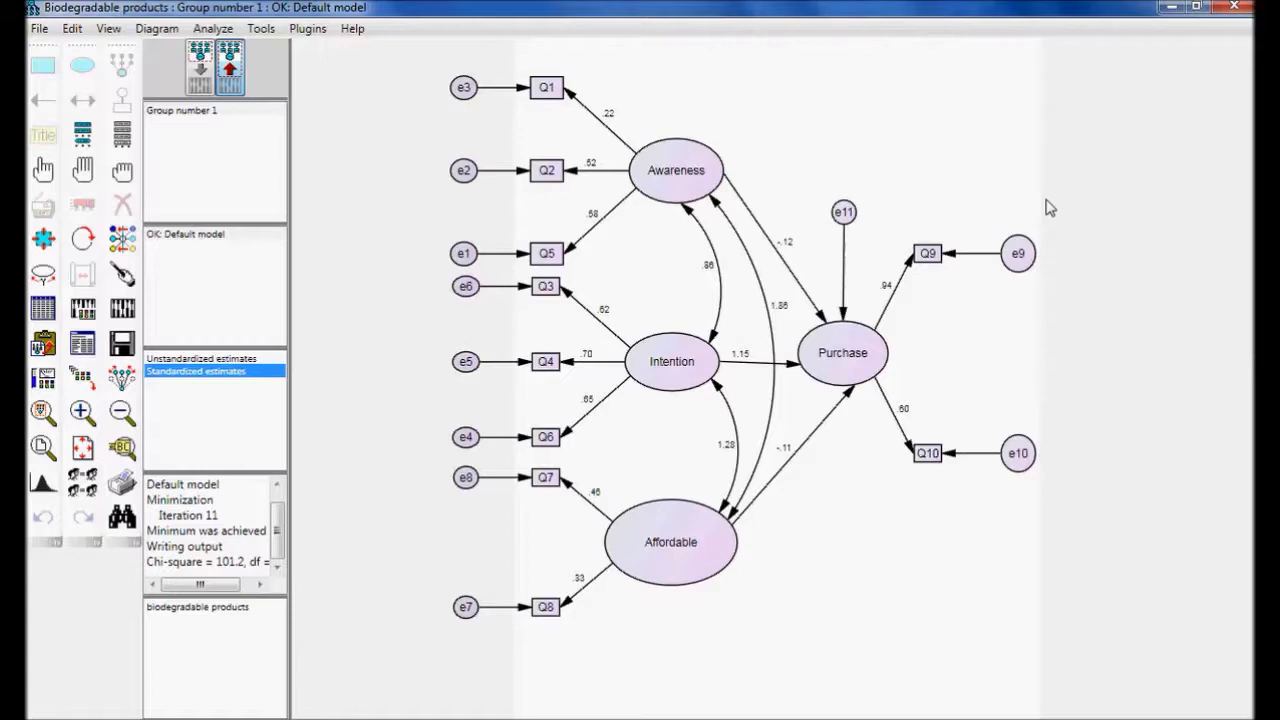
left_click(200, 88)
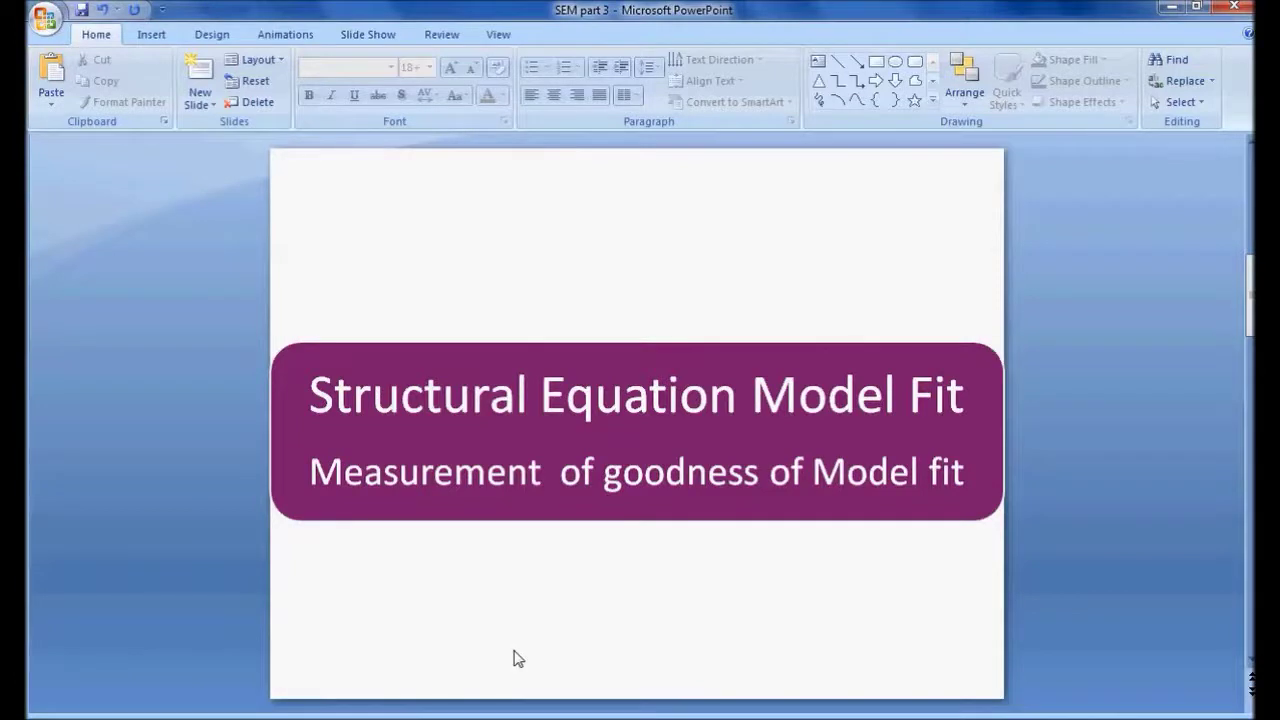
Scroll past the SEM model Fit types slide to the Absolute Model Fit criteria slide.
scroll(518, 658, "down", 1)
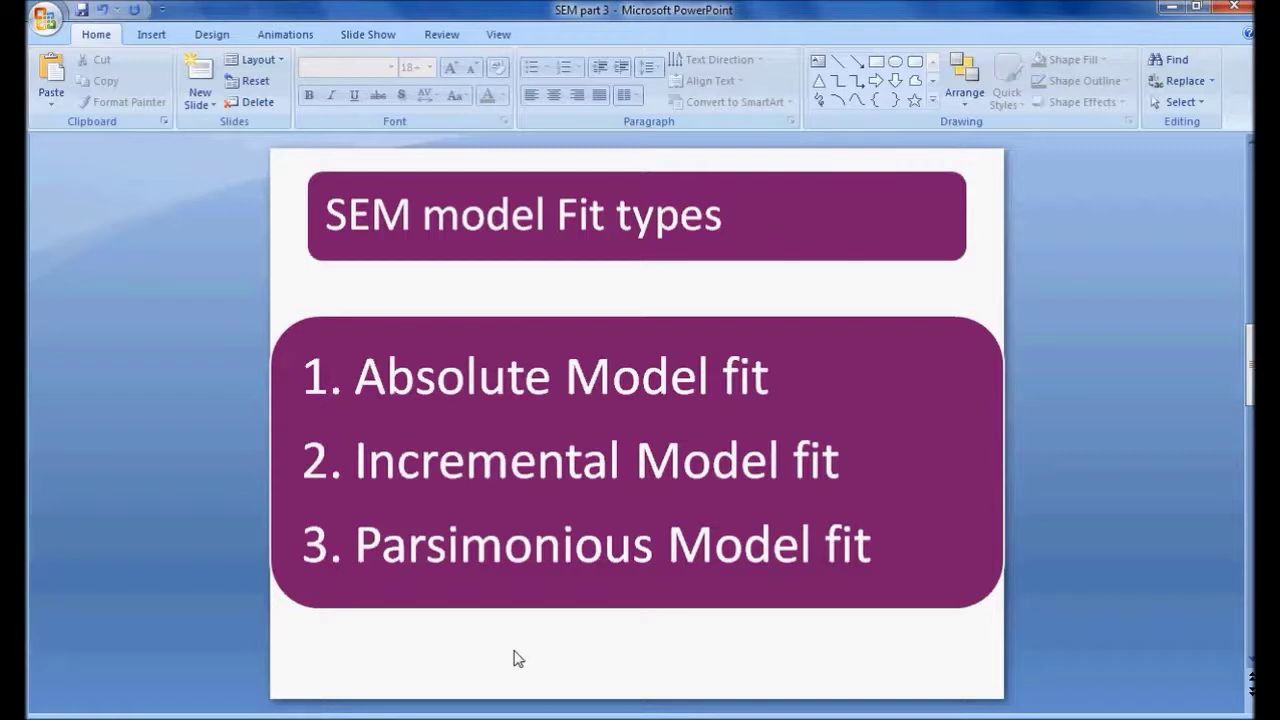
scroll(518, 658, "down", 1)
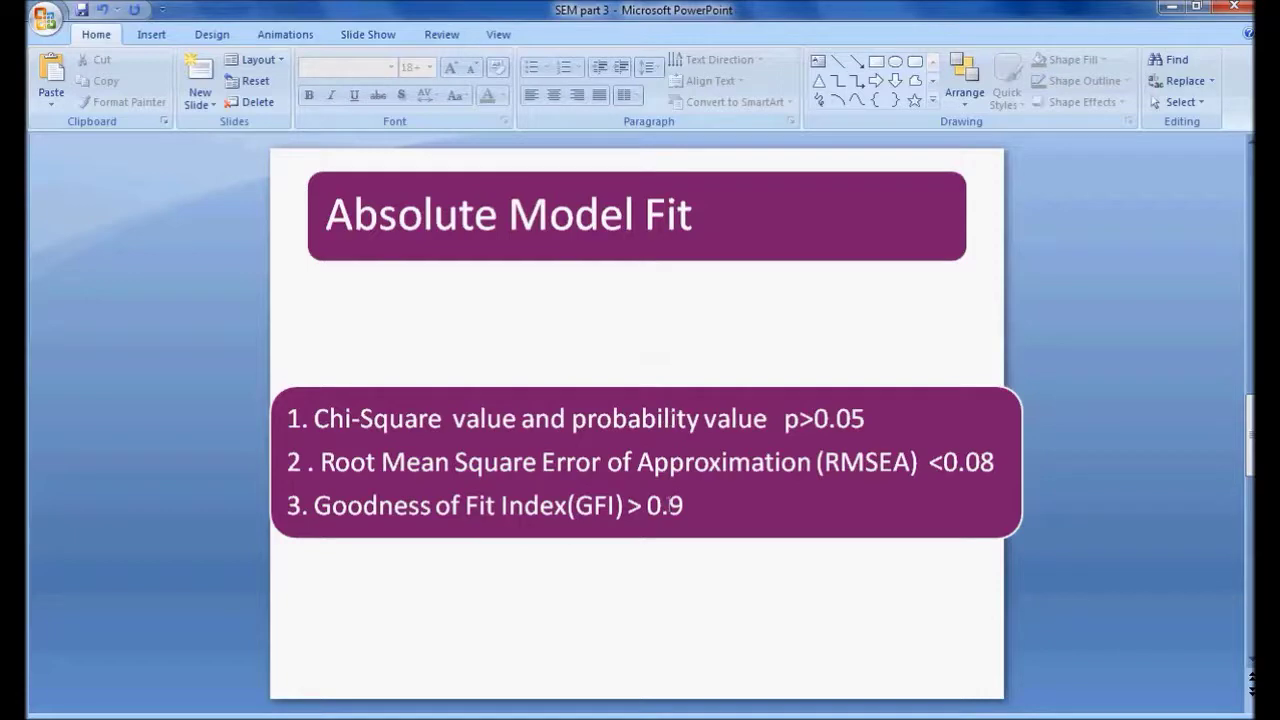
Bring the Amos input path diagram for the Biodegradable products model to the front.
left_click(700, 650)
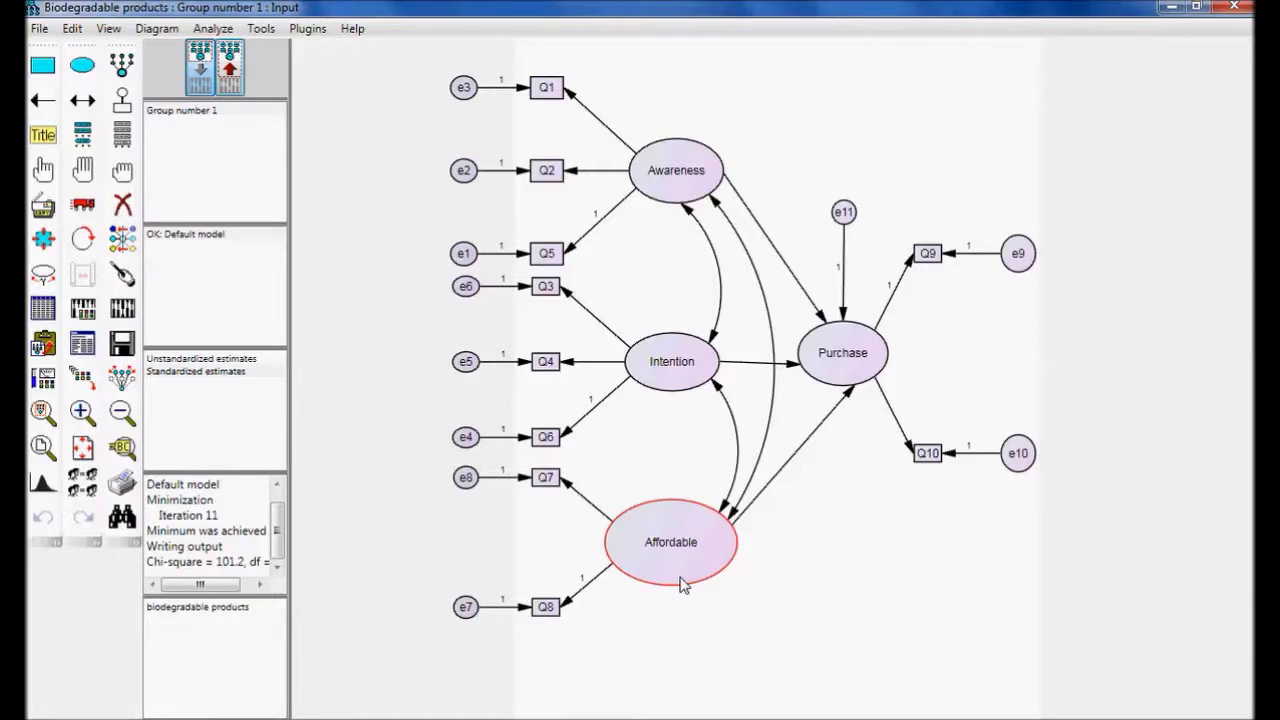
Calculate estimates, show the output path diagram, and open the text output at Notes for Model.
left_click(128, 315)
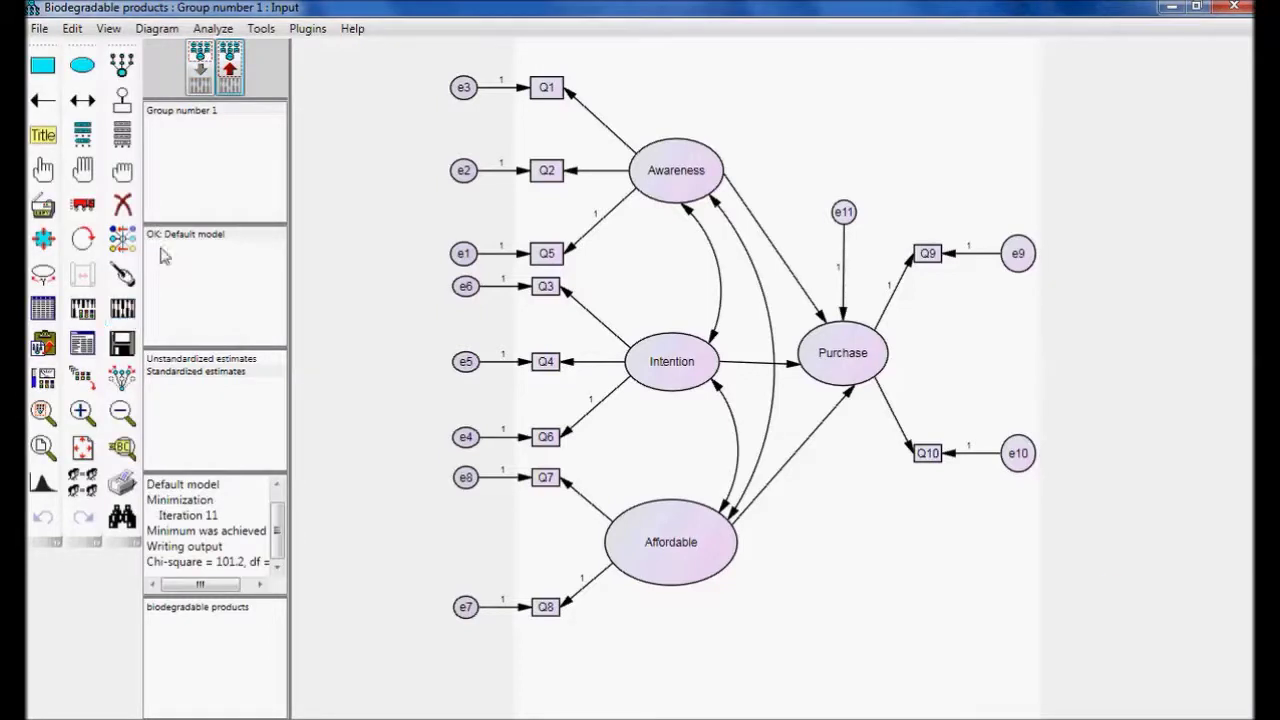
left_click(232, 80)
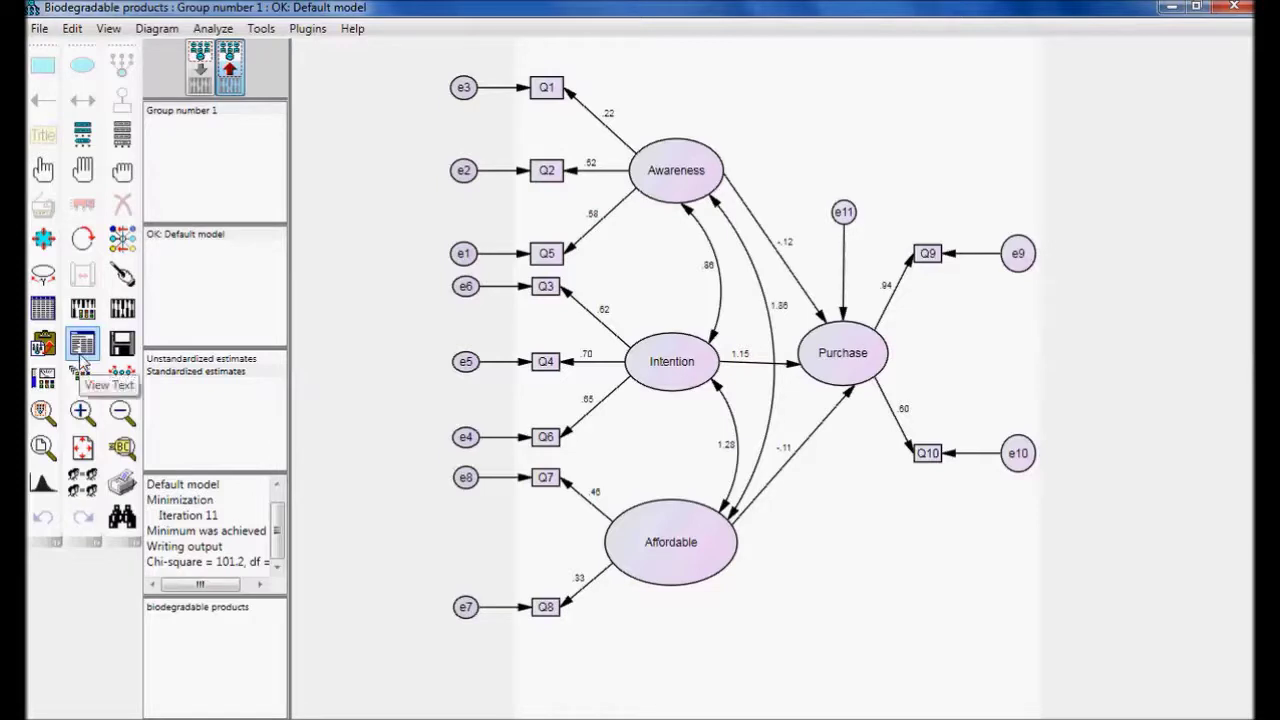
left_click(81, 352)
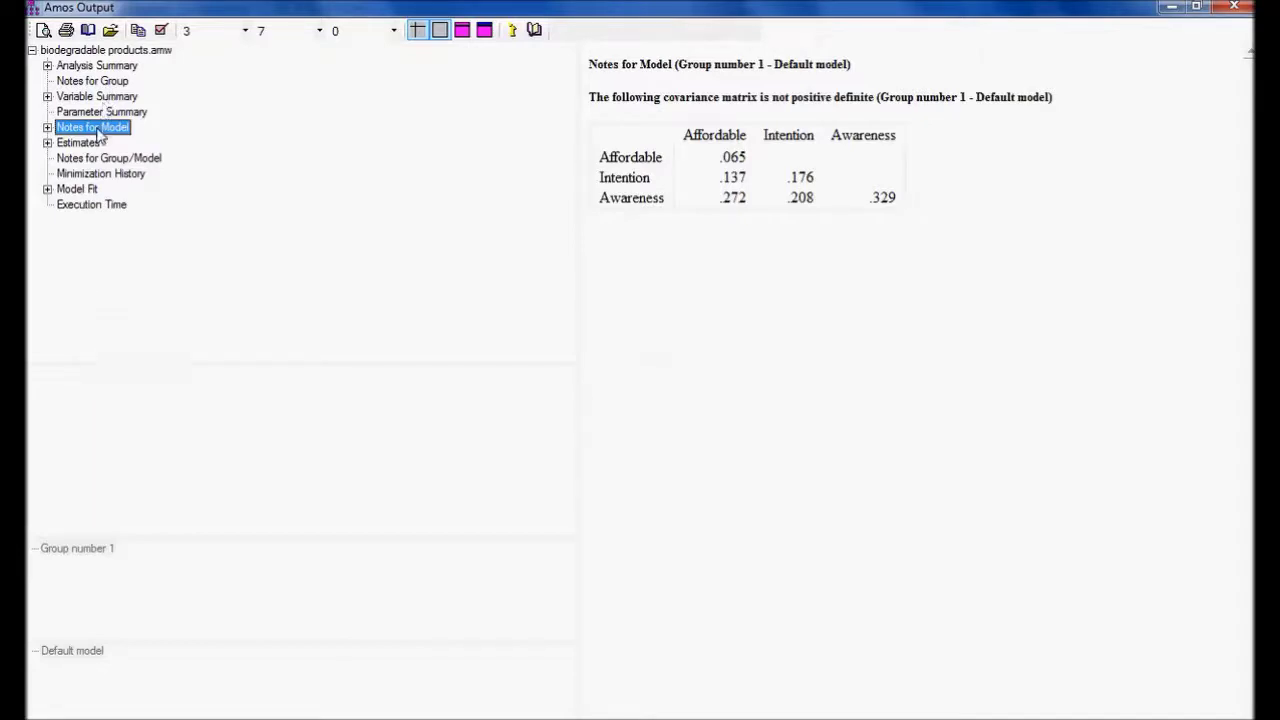
Show the Notes for Model result (chi-square 101.239, df 29, p .000), then return to the slide.
left_click(47, 129)
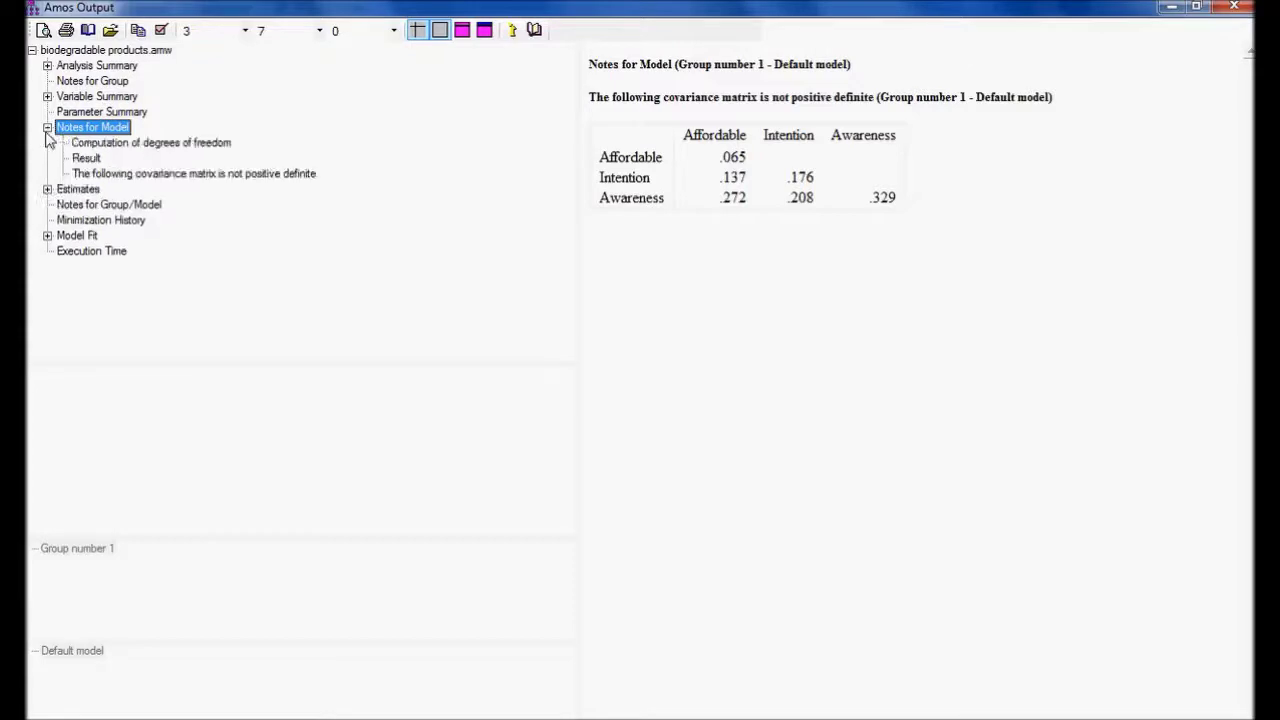
left_click(106, 149)
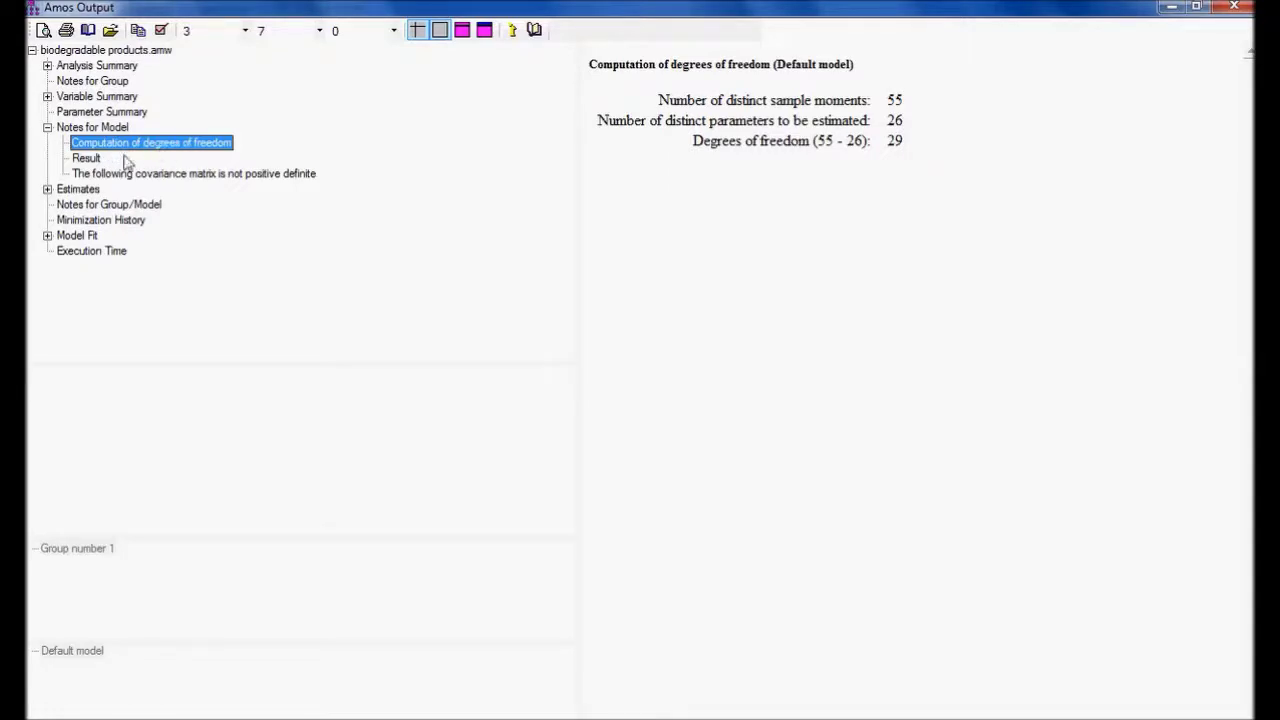
left_click(94, 163)
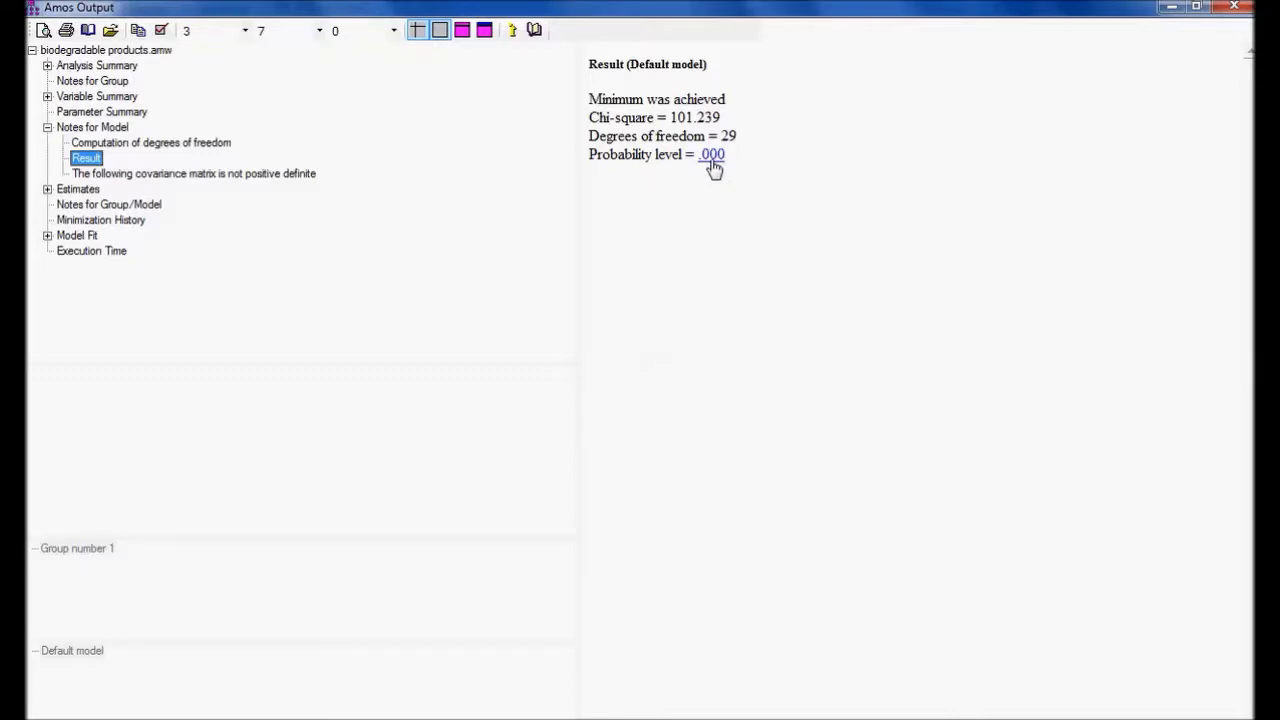
key("alt+Tab")
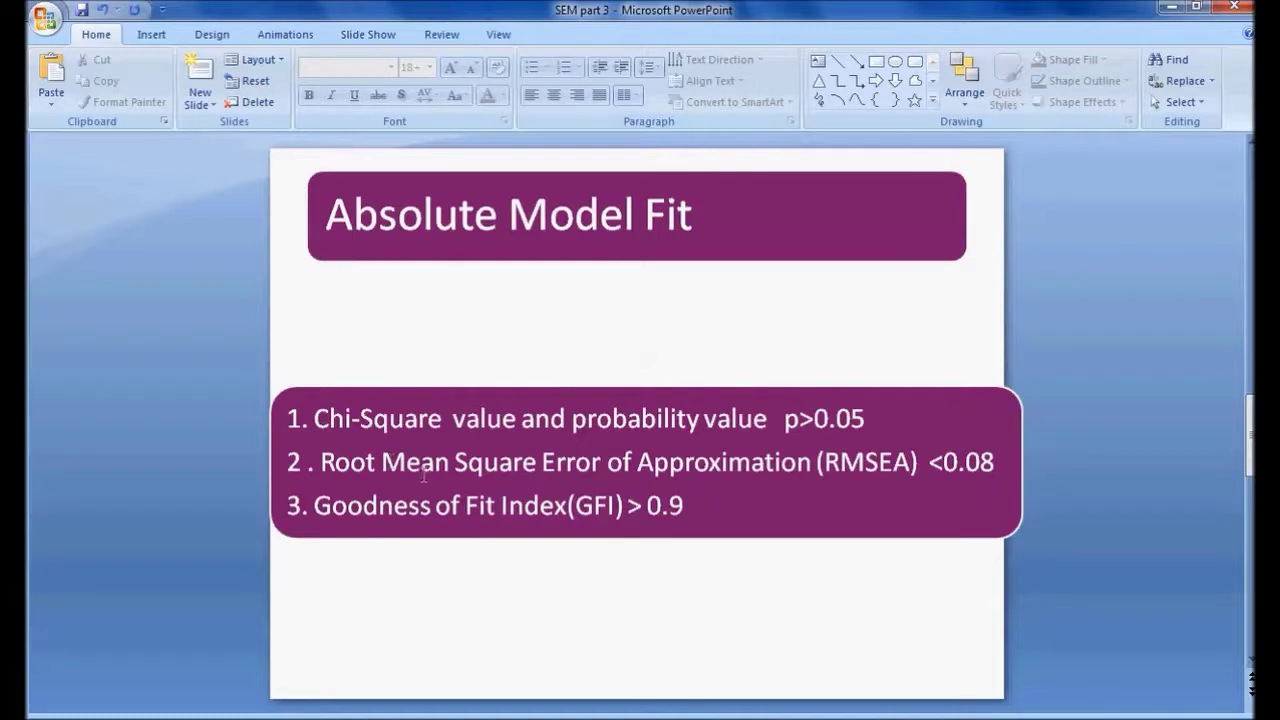
key("alt+Tab")
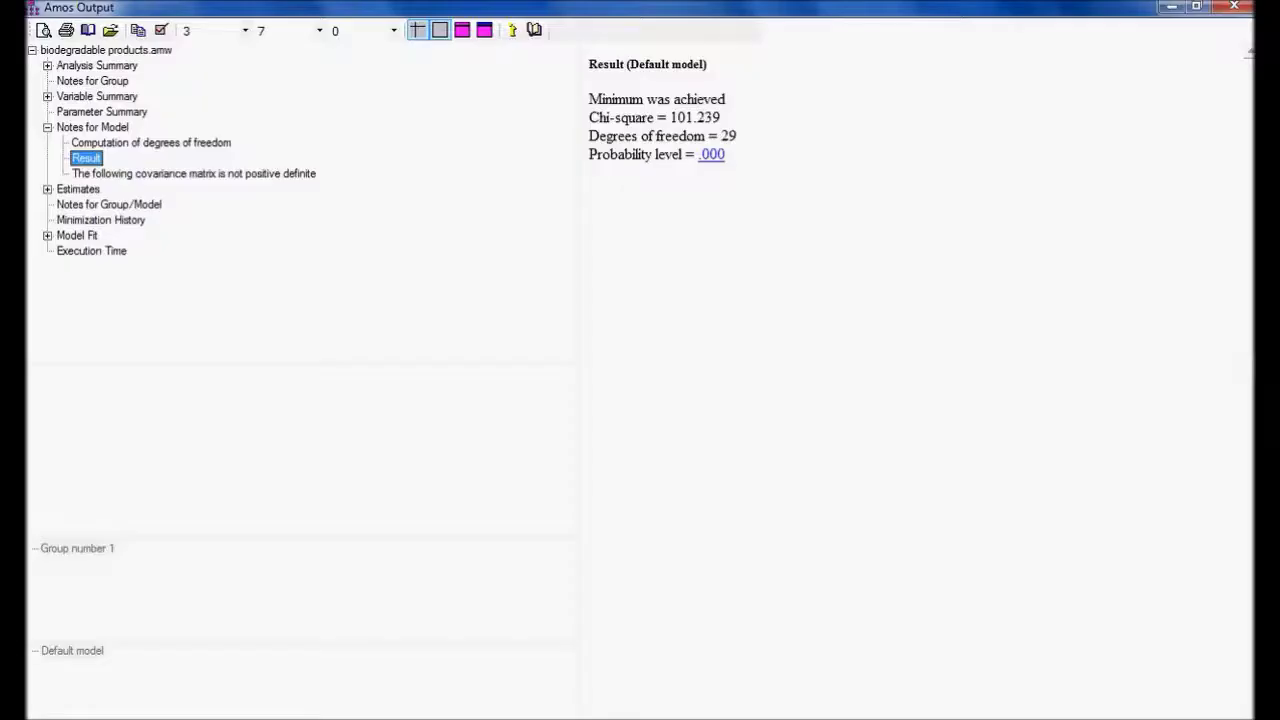
Check RMSEA .145 in the Model Fit Summary tables, then return to the Absolute Model Fit slide.
left_click(86, 237)
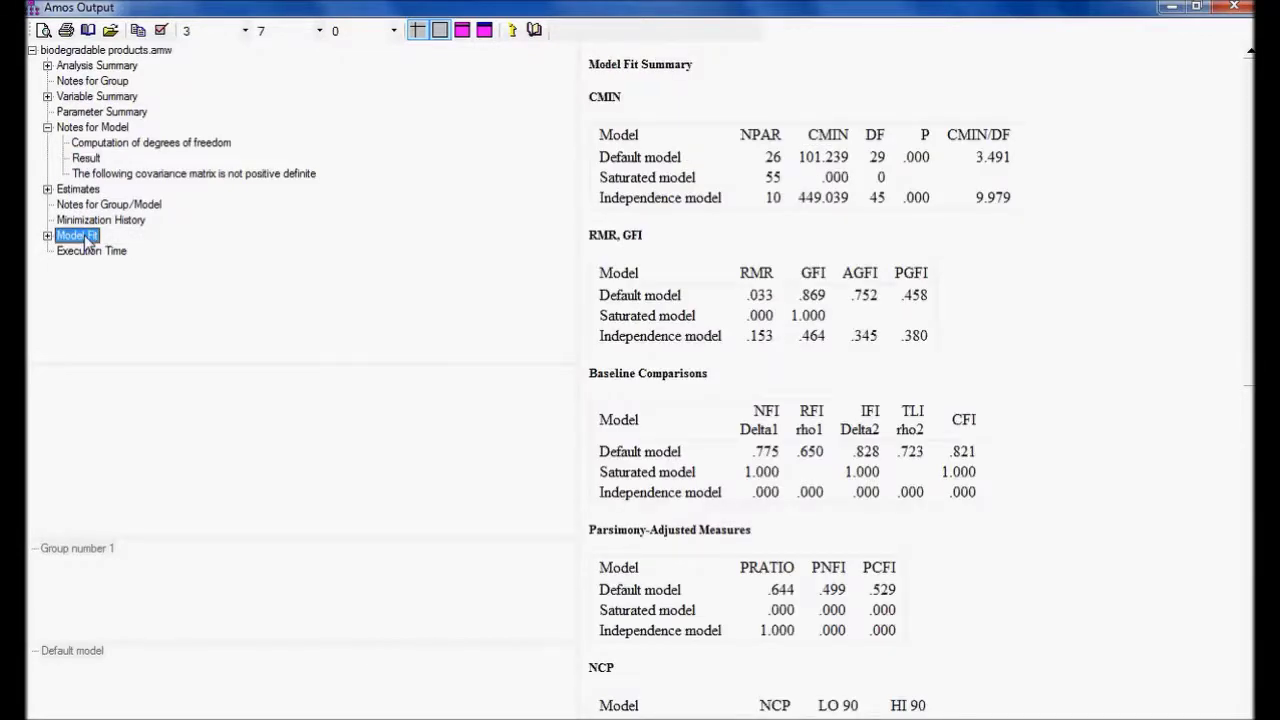
left_click_drag(1252, 352, 1248, 649)
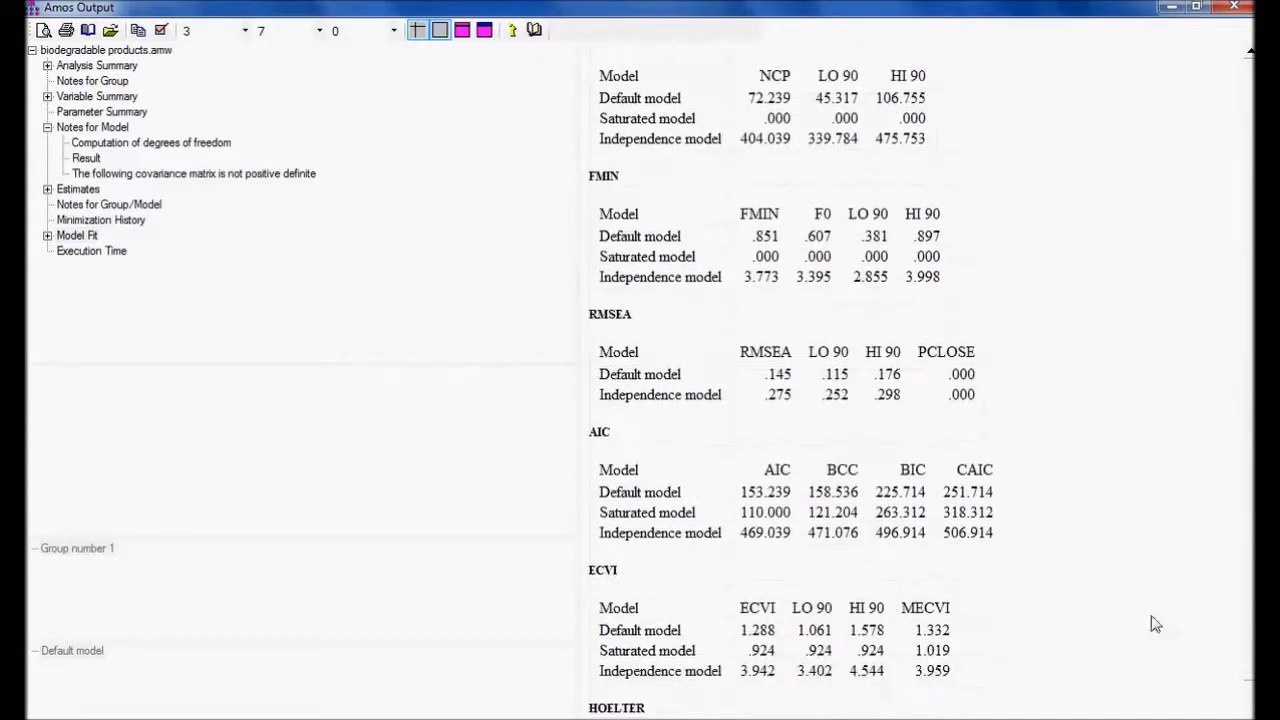
left_click(707, 358)
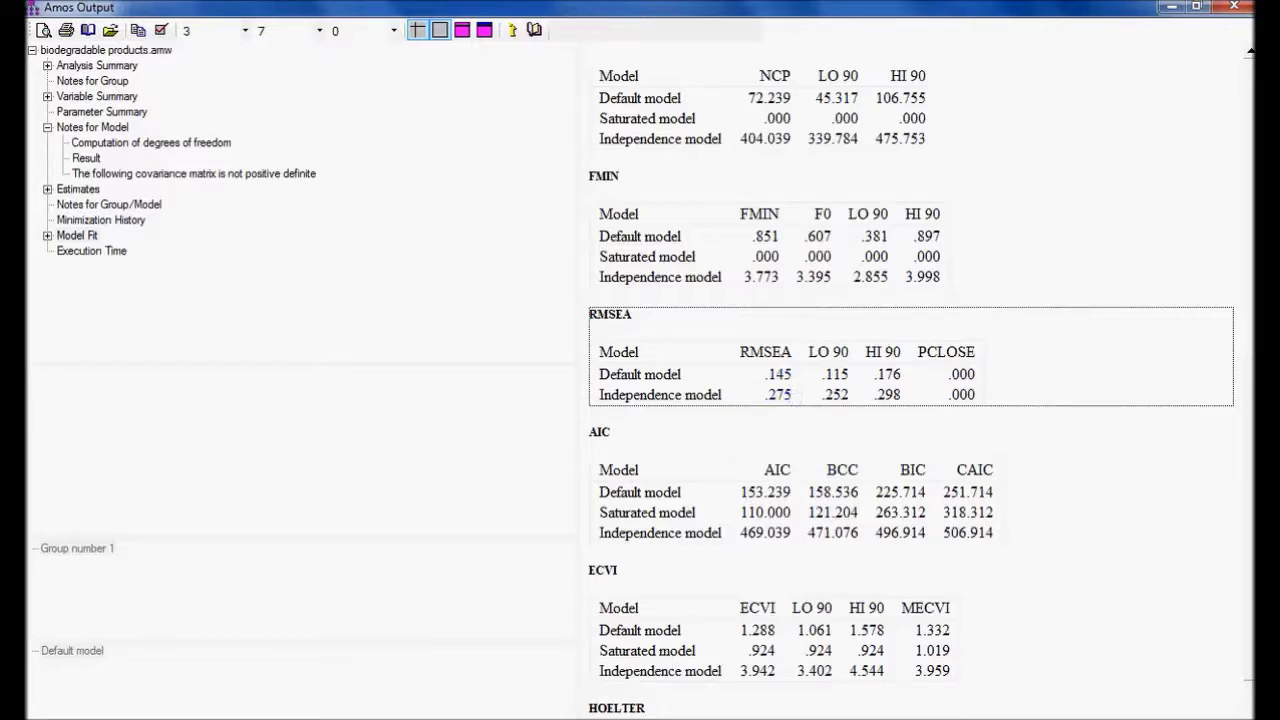
key("alt+Tab")
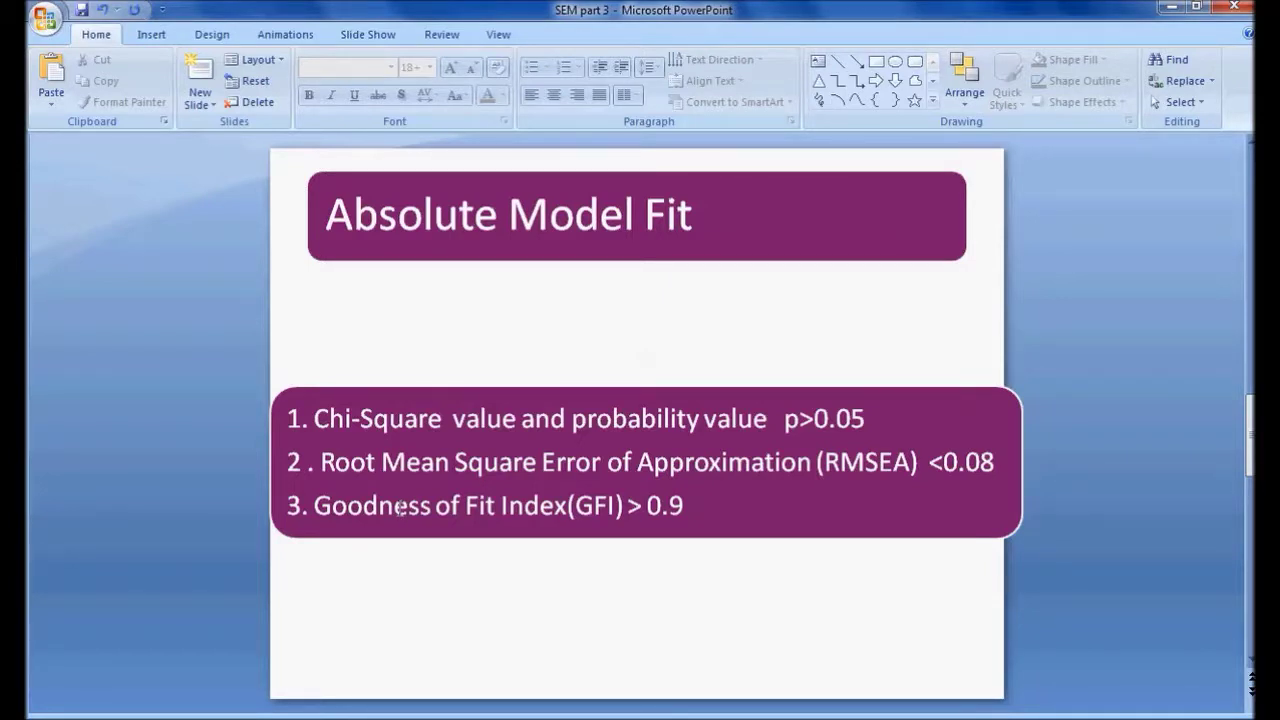
key("alt+Tab")
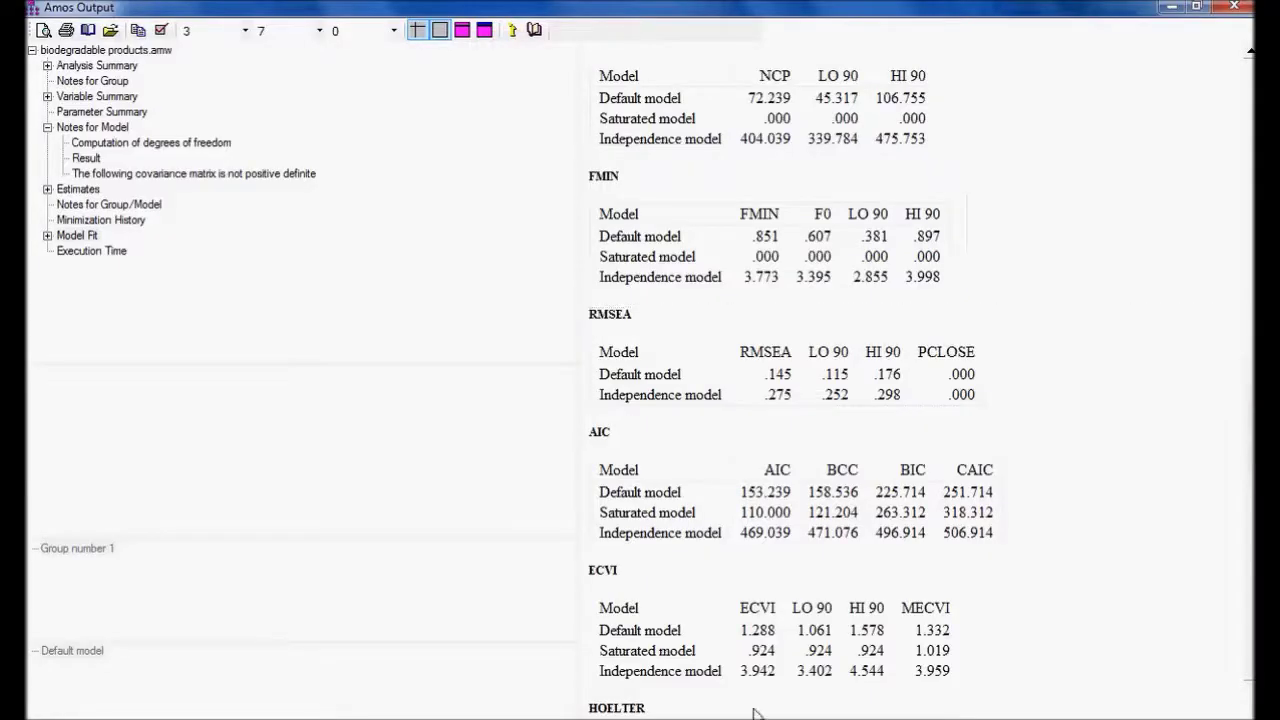
left_click(70, 237)
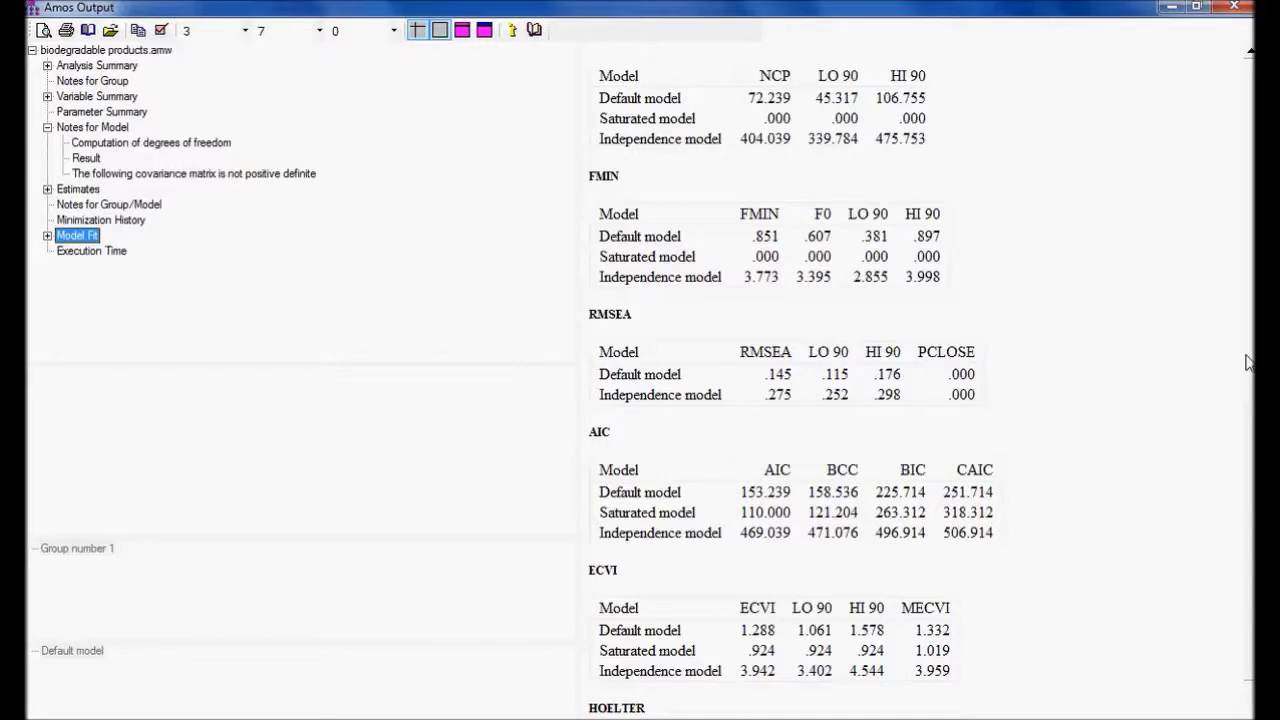
scroll(1248, 362, "up", 4)
scroll(1058, 230, "up", 1)
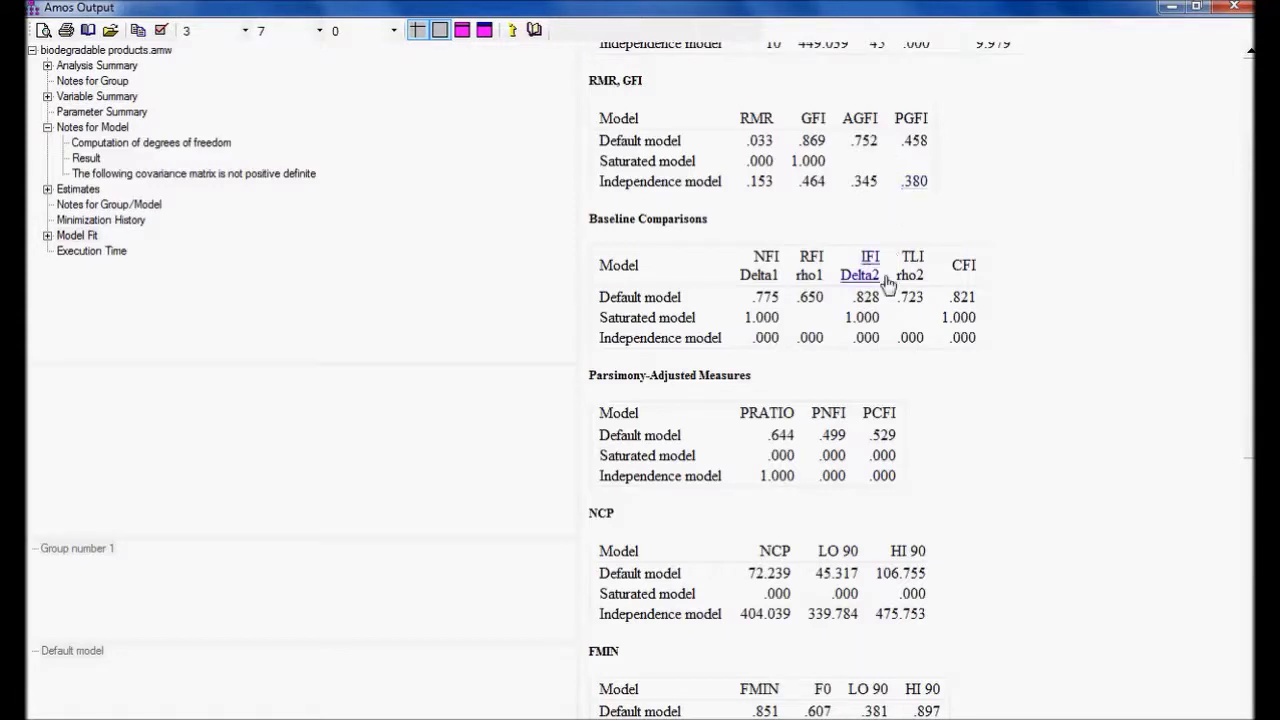
key("alt+Tab")
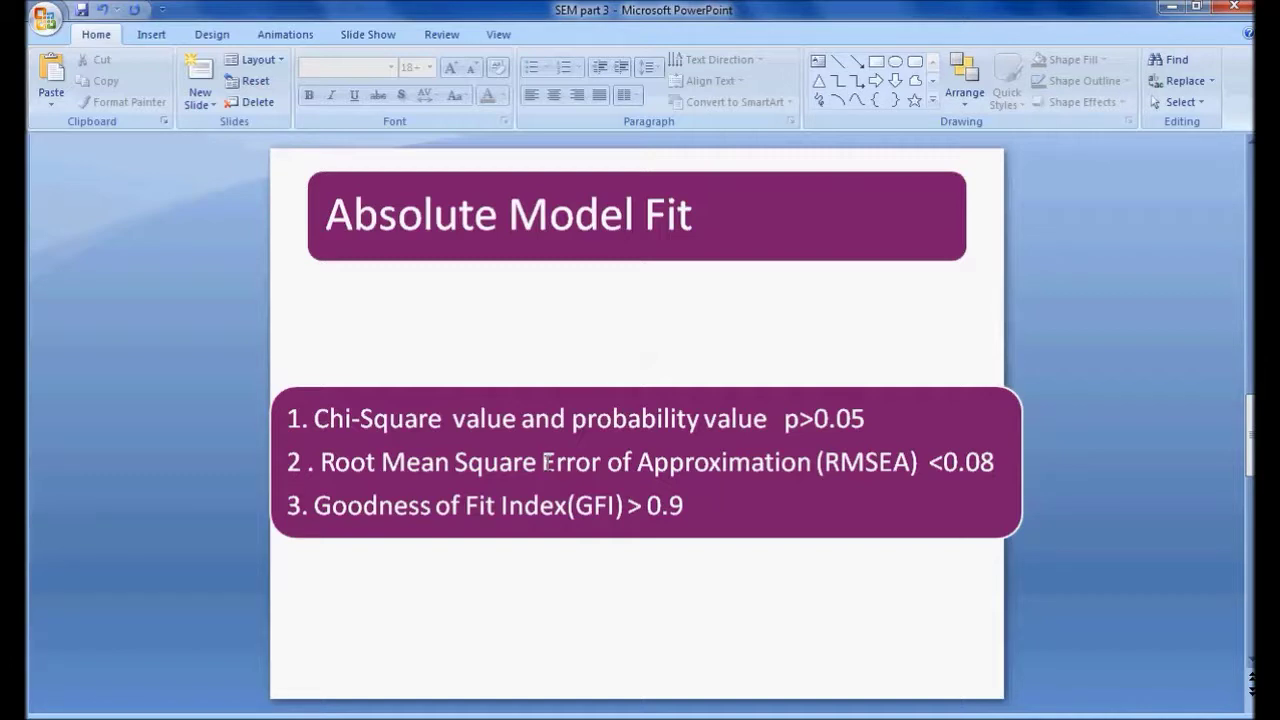
Scroll to the Incremental Fit slide and select its AGFI, CFI, NFI and TLI list.
scroll(547, 462, "down", 1)
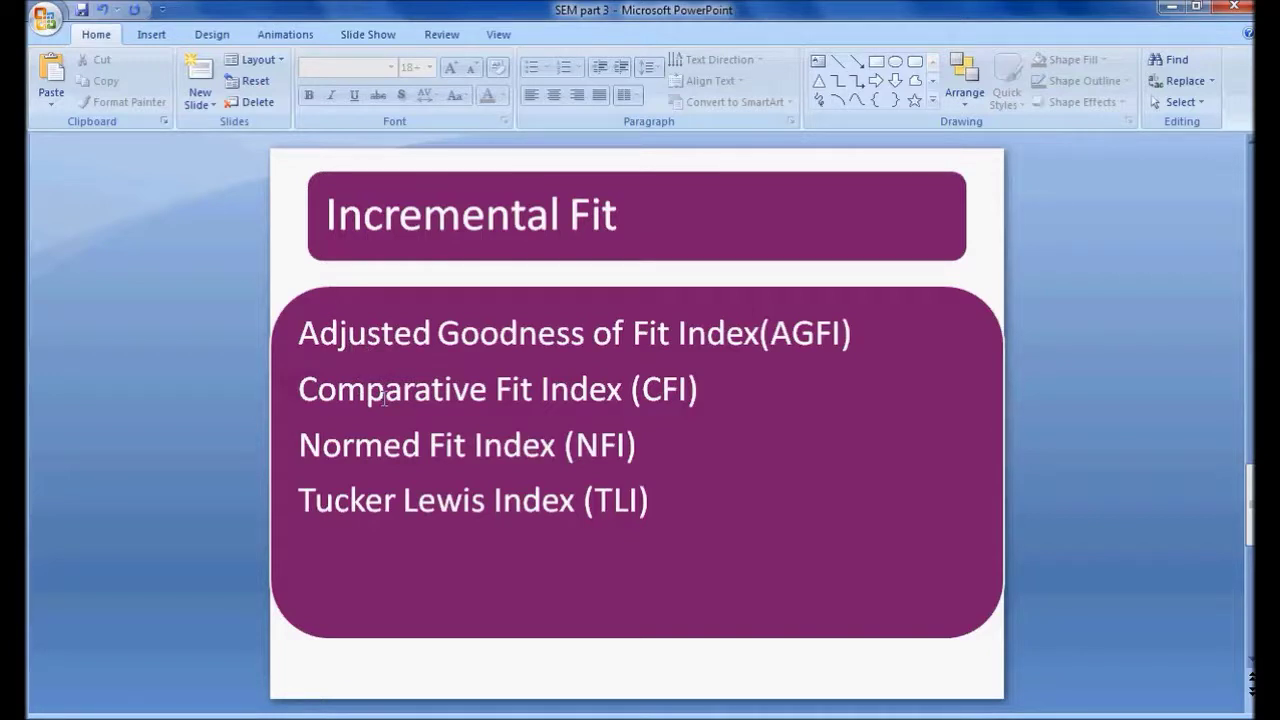
left_click(413, 500)
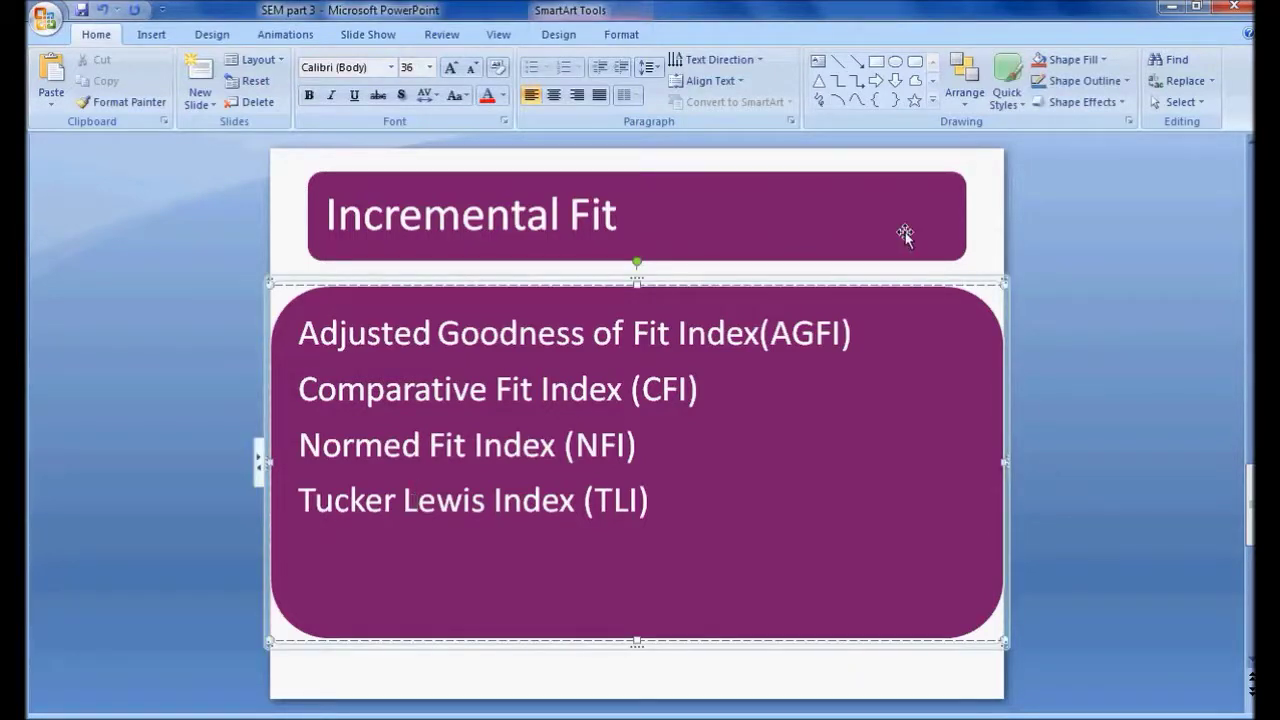
Deselect the criteria list and switch to Amos output showing AGFI .752, NFI .775, TLI .723, CFI .821.
left_click(986, 178)
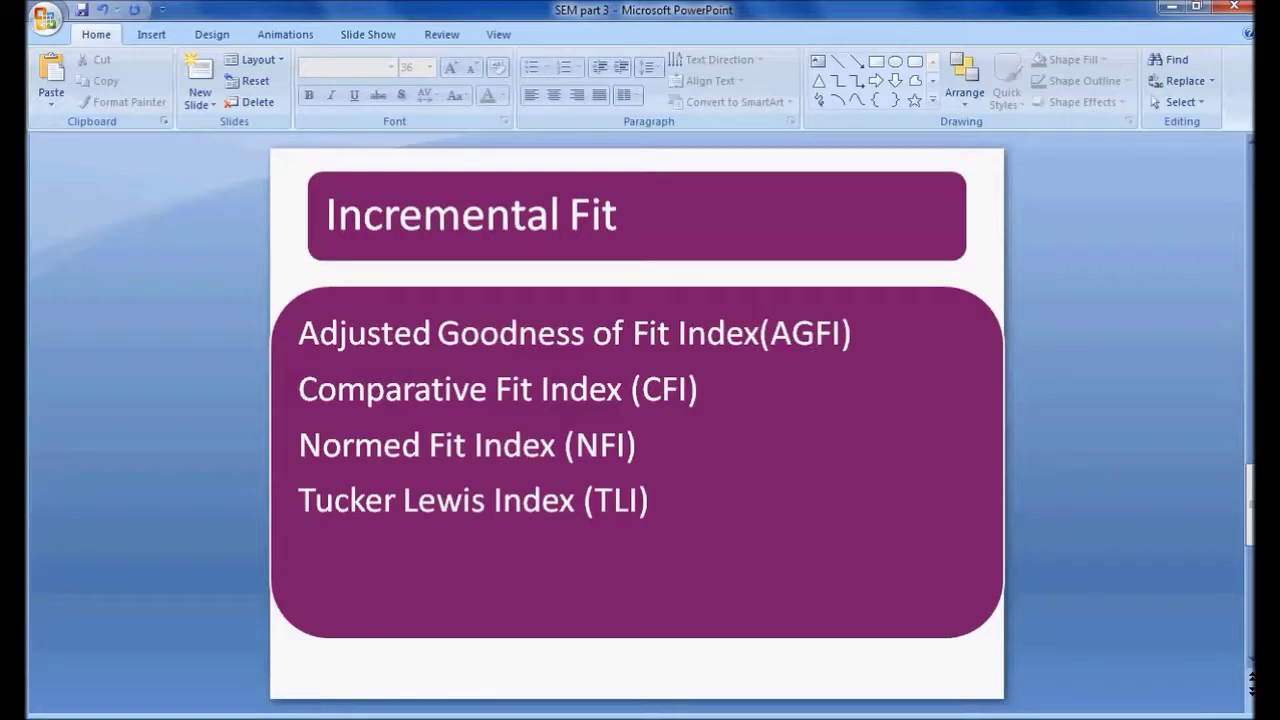
key("alt+Tab")
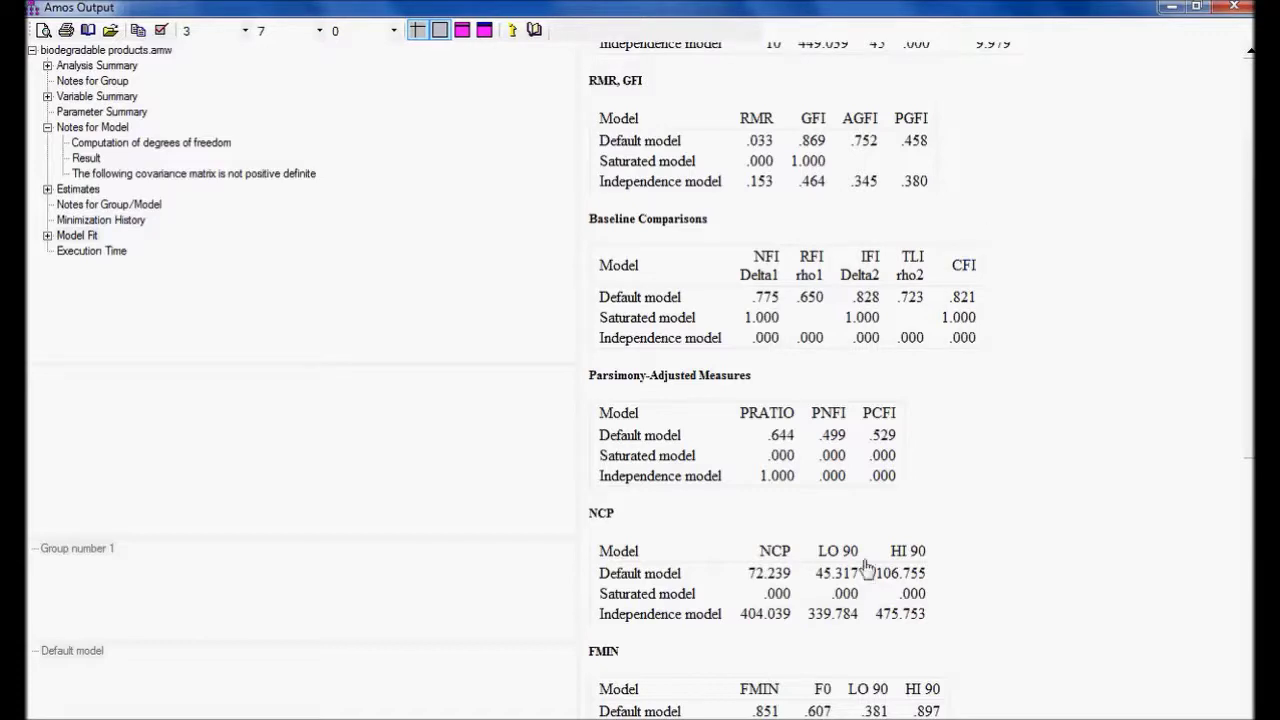
Return from the Amos fit tables to the PowerPoint Incremental Fit slide.
key("alt+Tab")
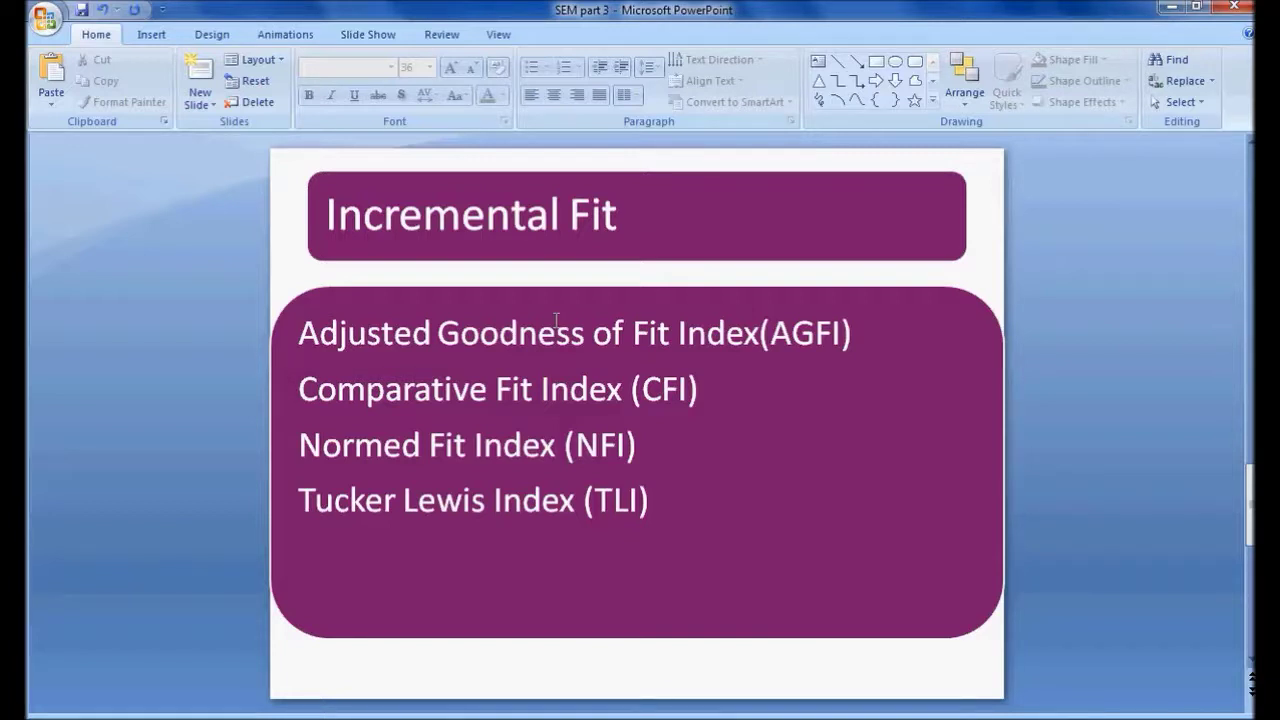
Move to the Parsimonious Fit slide showing the Chi-Square/df criterion of minimum discrepancy < 5.0.
left_click(460, 715)
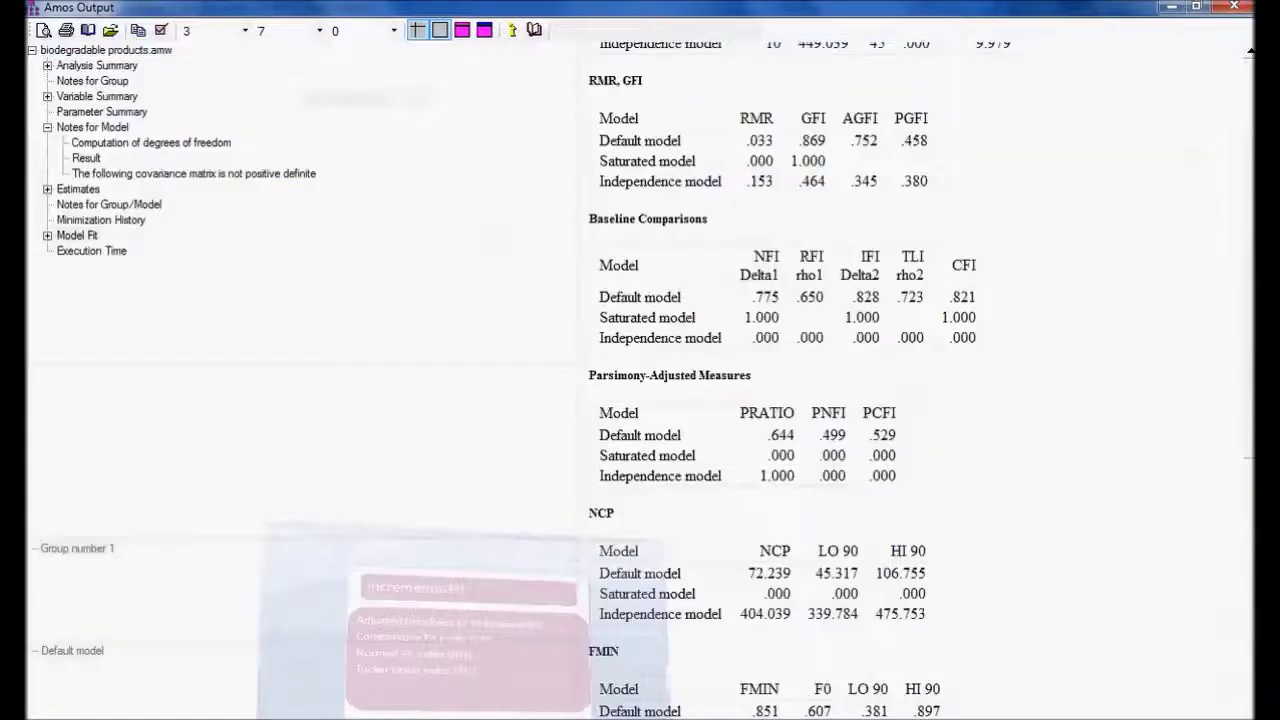
key("alt+Tab")
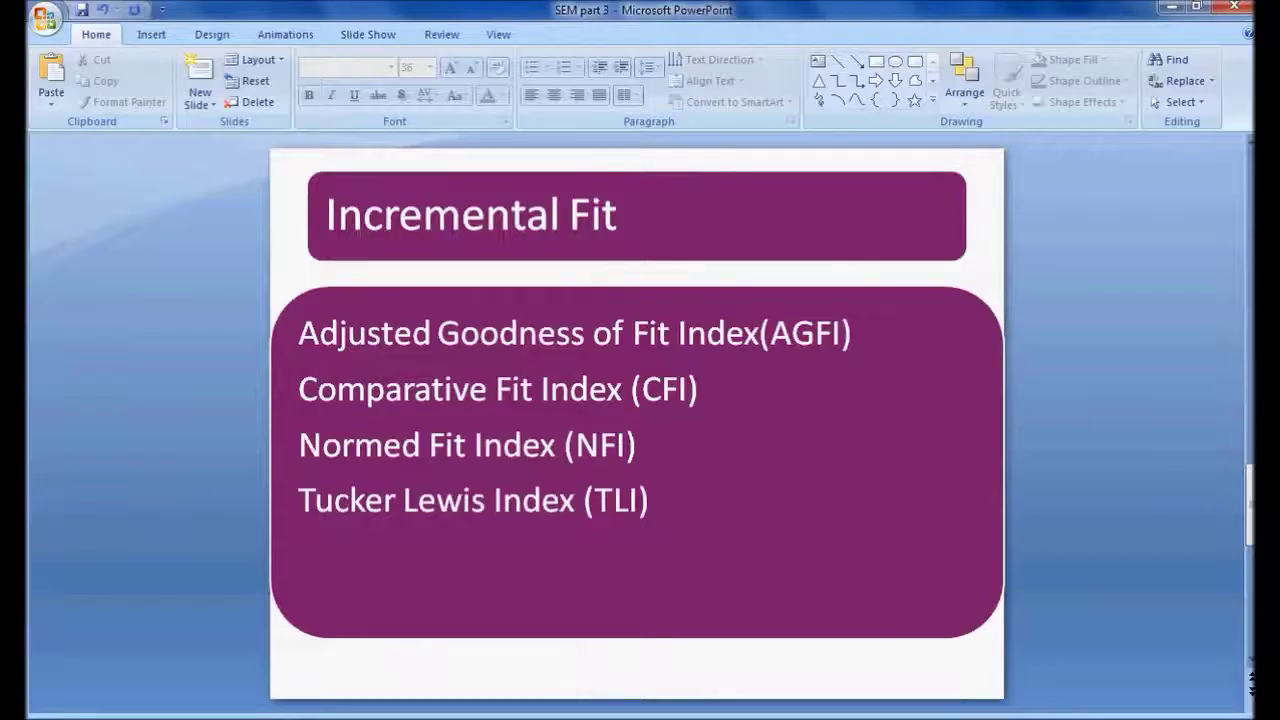
key("Page_Down")
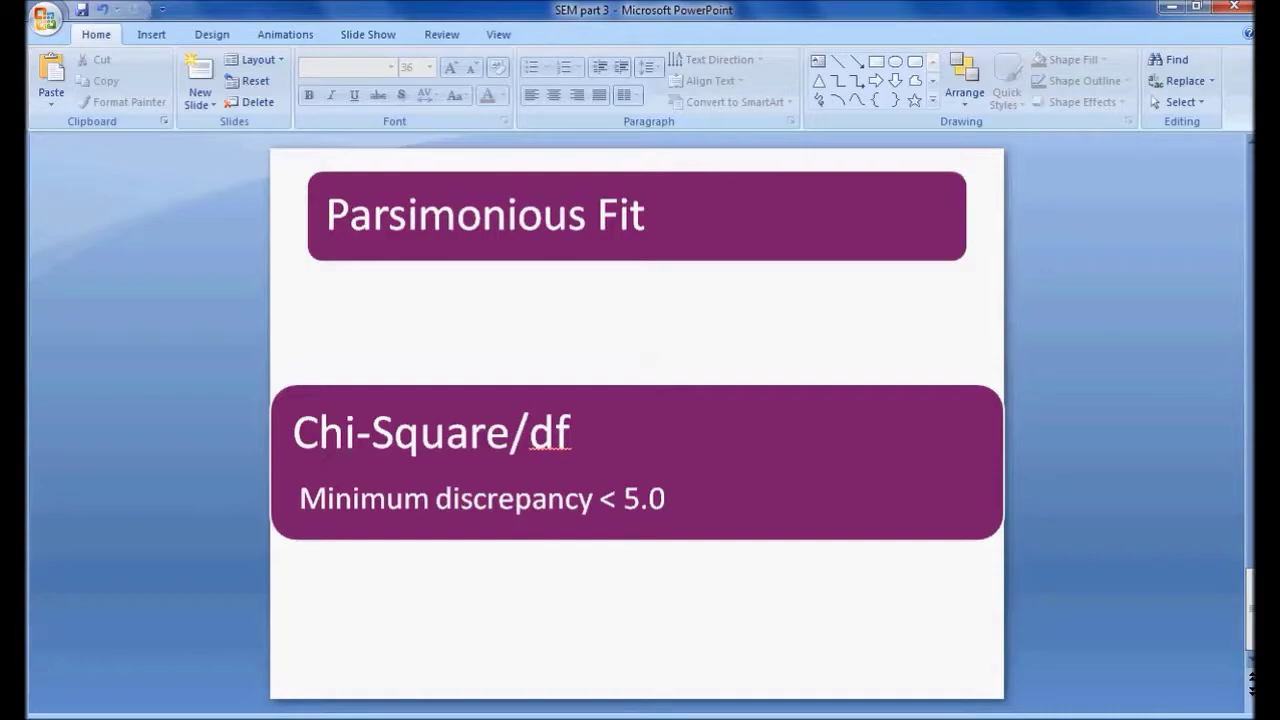
Check the Model Fit Summary (CMIN/DF 3.491), then show the estimated Amos Graphics path diagram.
key("alt+Tab")
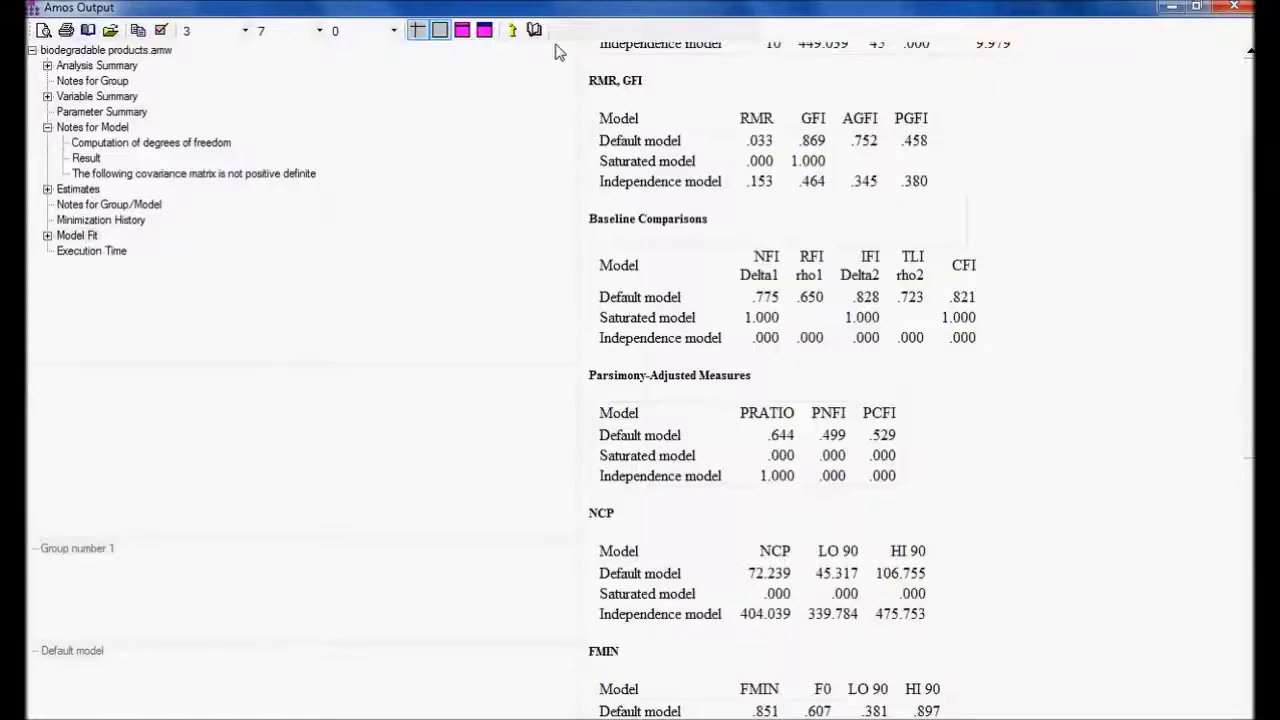
left_click(76, 237)
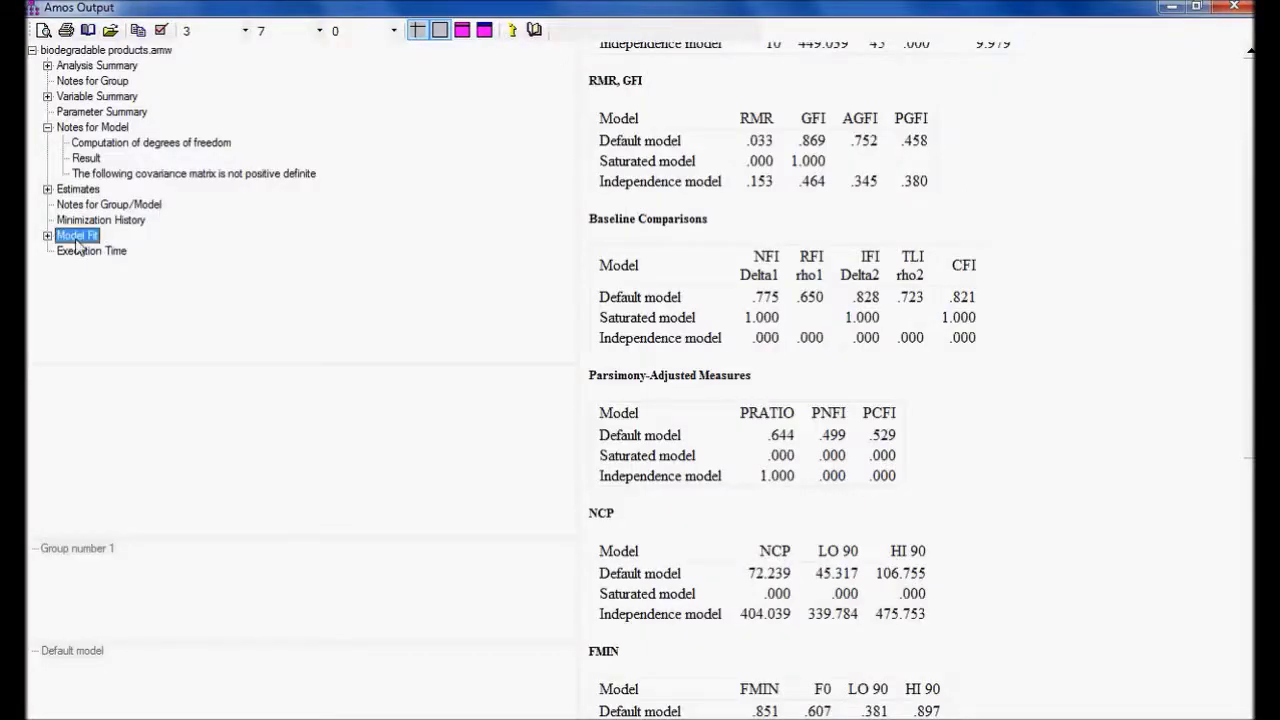
scroll(1140, 230, "up", 3)
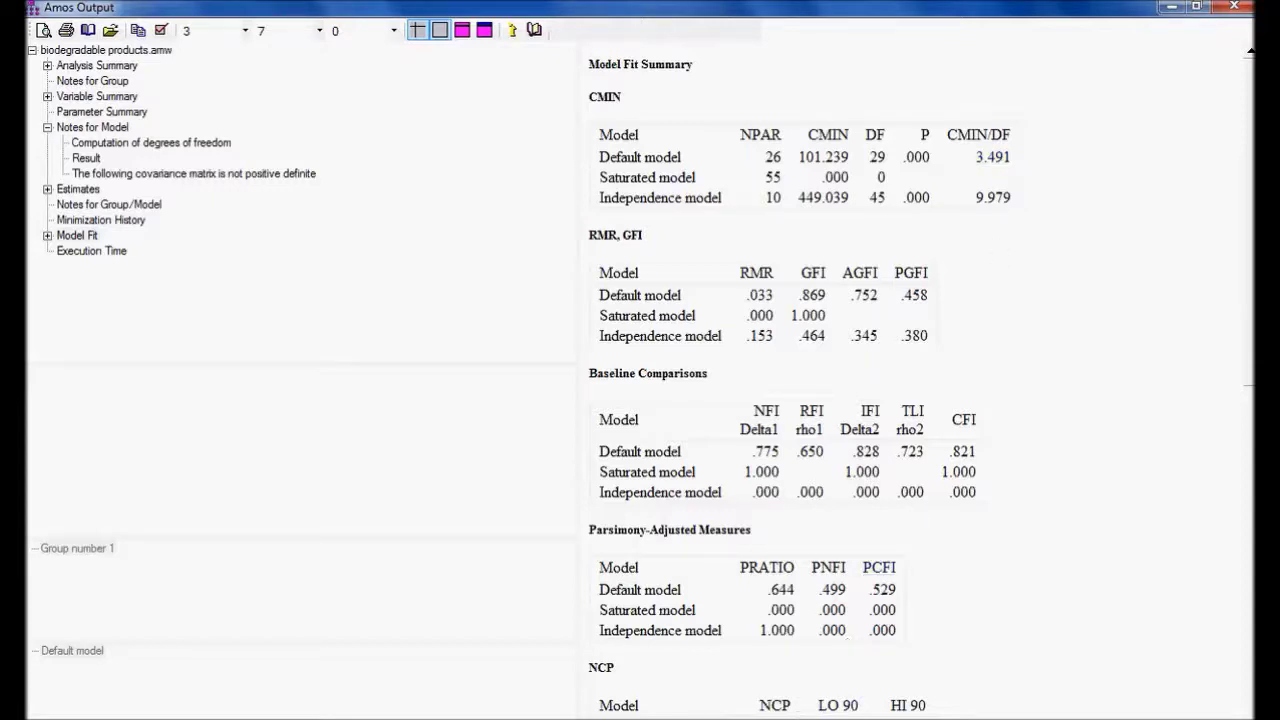
mouse_move(690, 719)
left_click(690, 660)
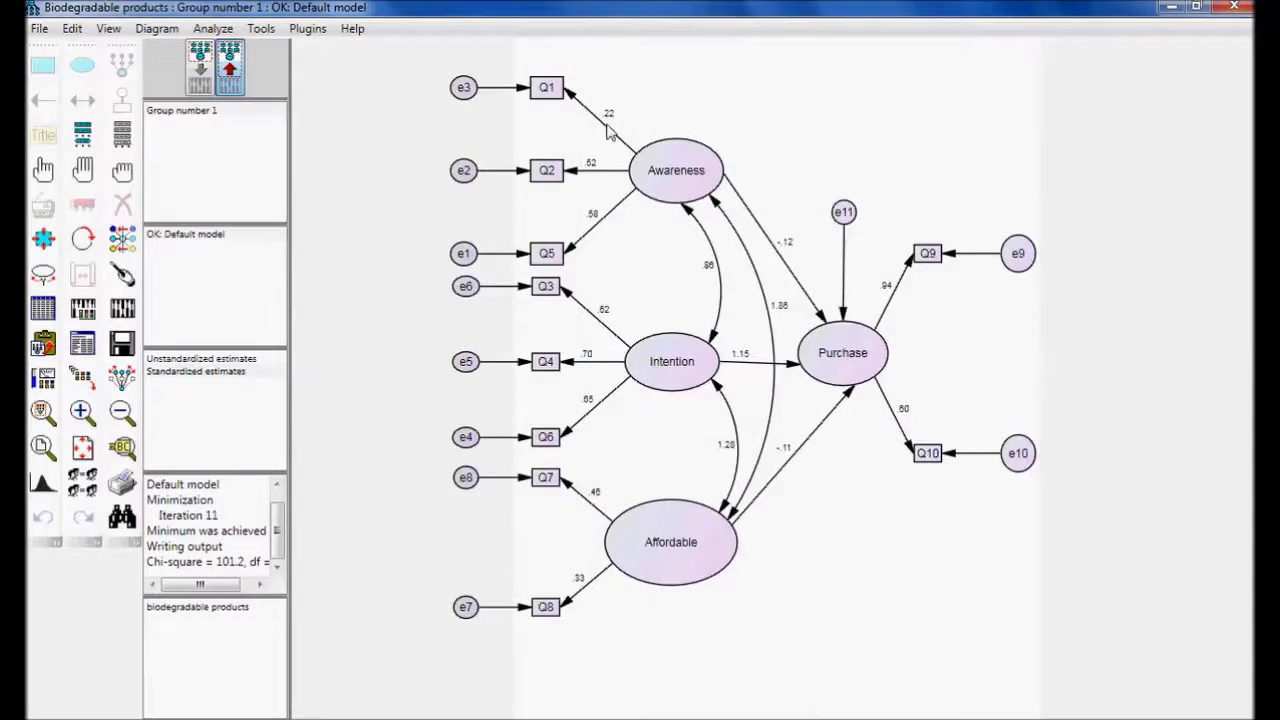